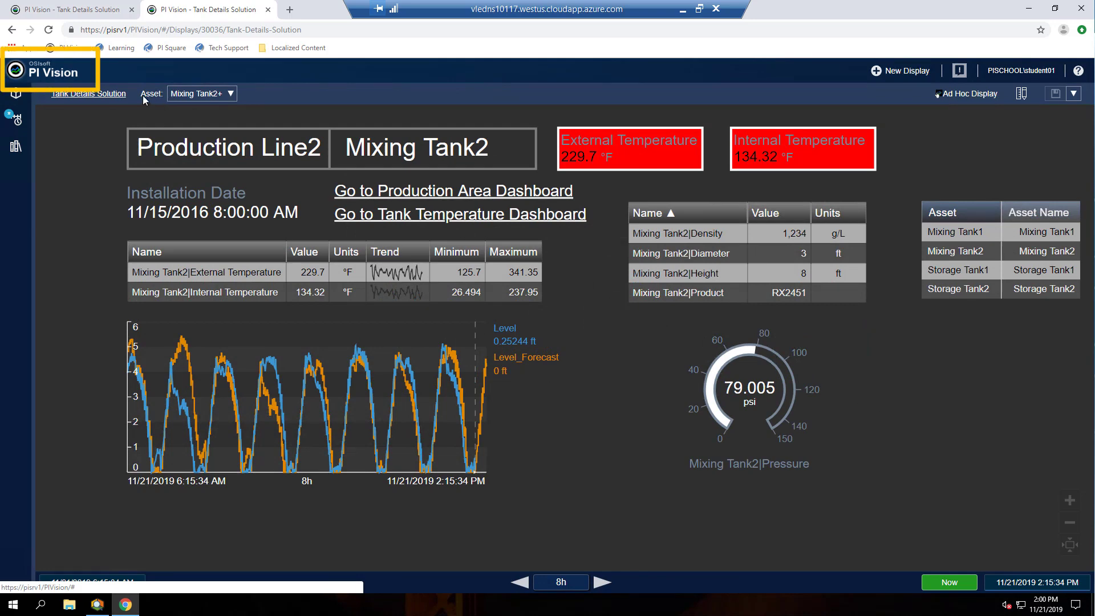
- Return to the PI Vision home page listing the five My Displays, including Tank Details Solution
{"action": "left_click", "coordinate": [16, 74]}
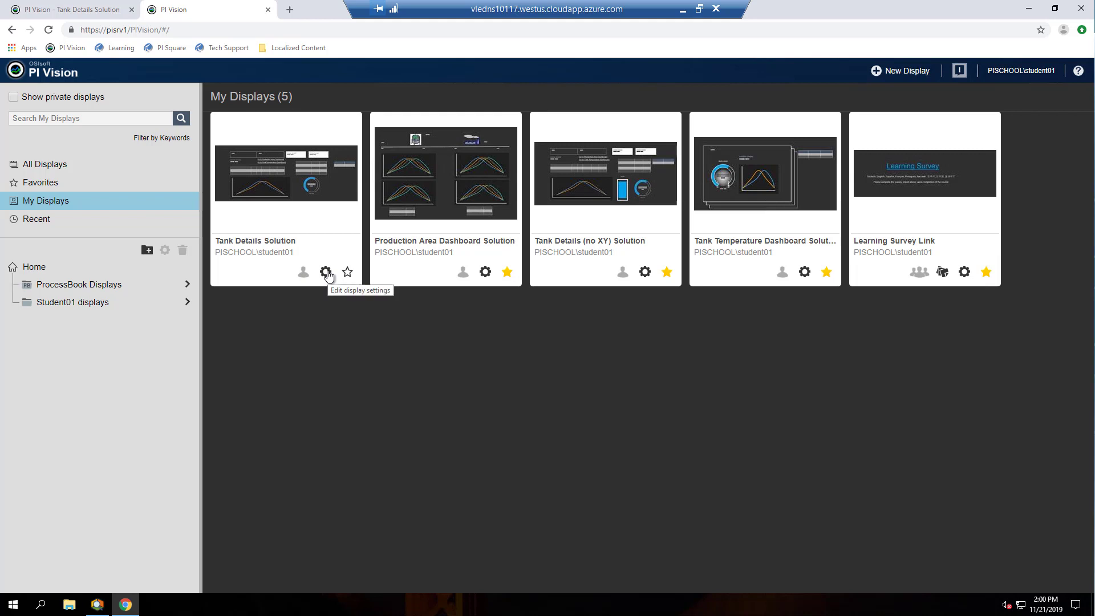
- Open Tank Details Solution's Display Settings and review its empty keywords and Share with list
{"action": "left_click", "coordinate": [326, 272]}
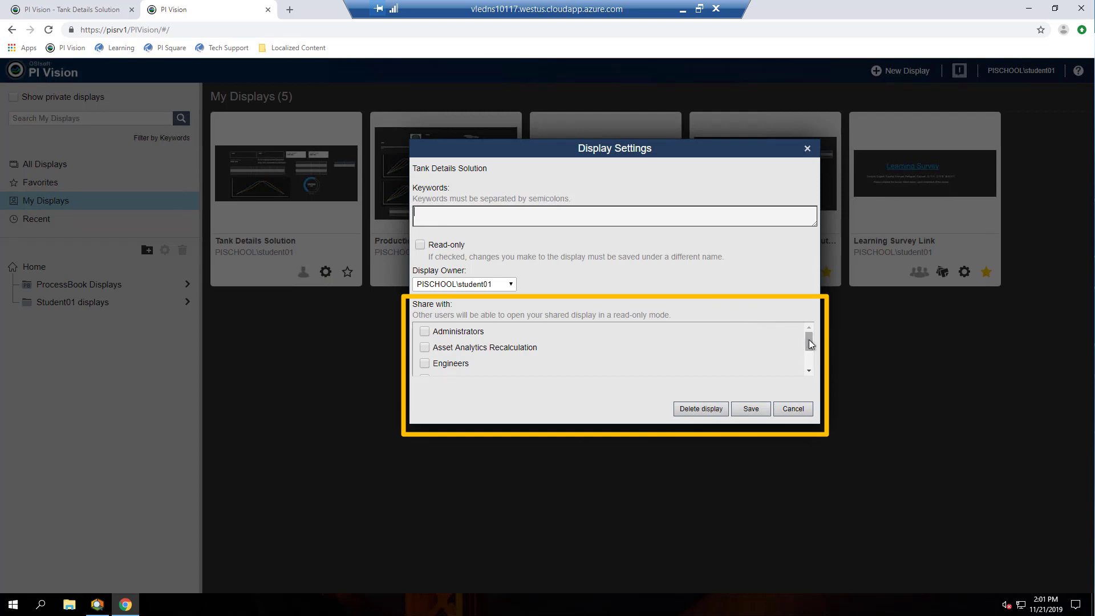
{"action": "left_click_drag", "start_coordinate": [810, 345], "coordinate": [811, 375]}
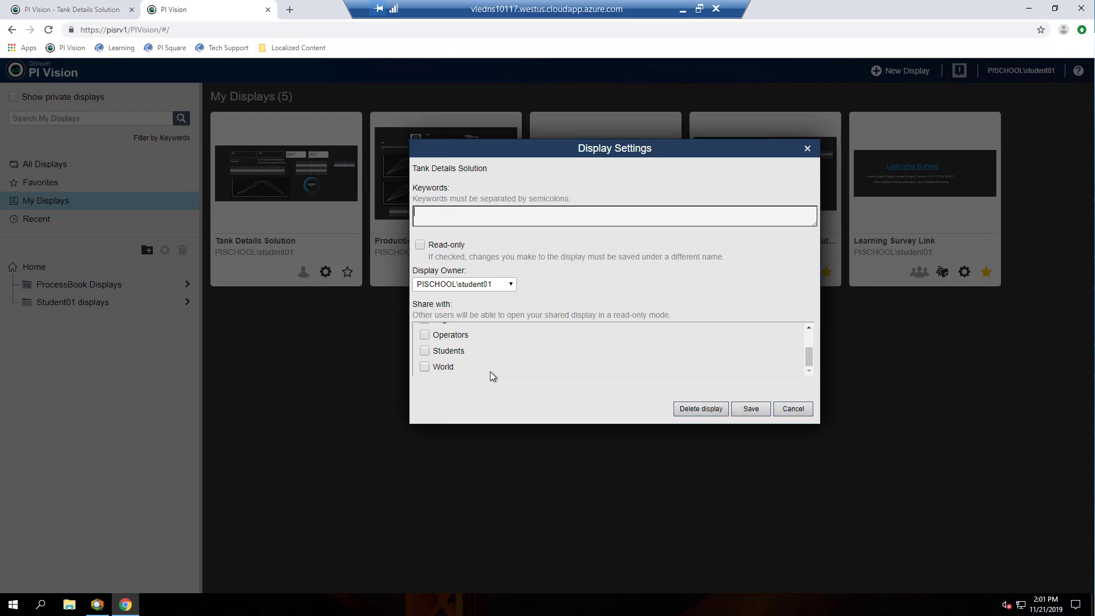
{"action": "left_click", "coordinate": [491, 377]}
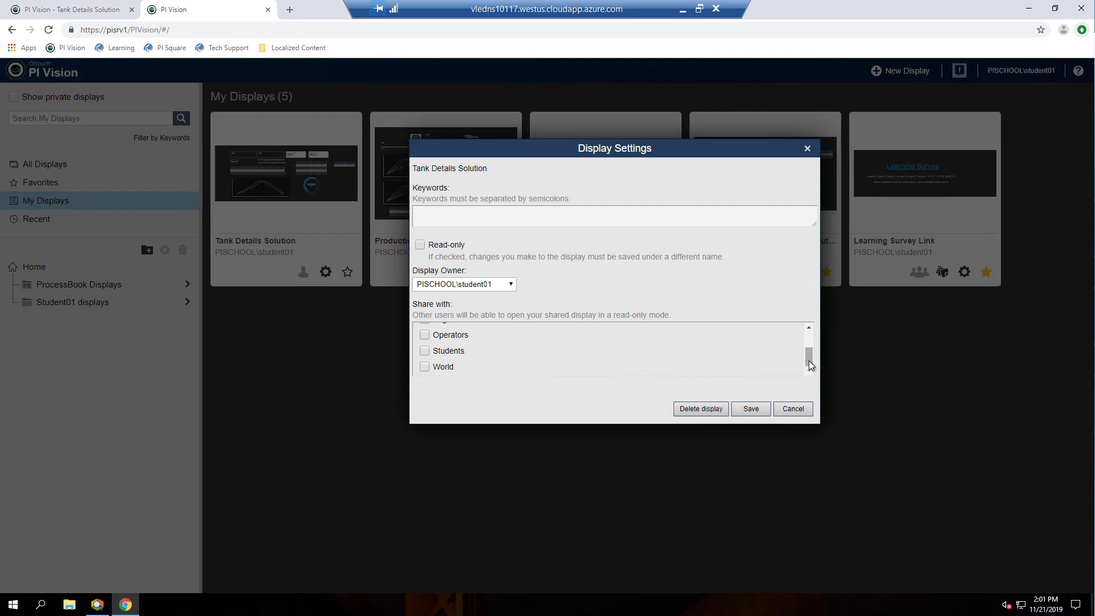
{"action": "mouse_move", "coordinate": [810, 365]}
{"action": "left_mouse_down"}
{"action": "mouse_move", "coordinate": [811, 338]}
{"action": "mouse_move", "coordinate": [806, 365]}
{"action": "left_mouse_up"}
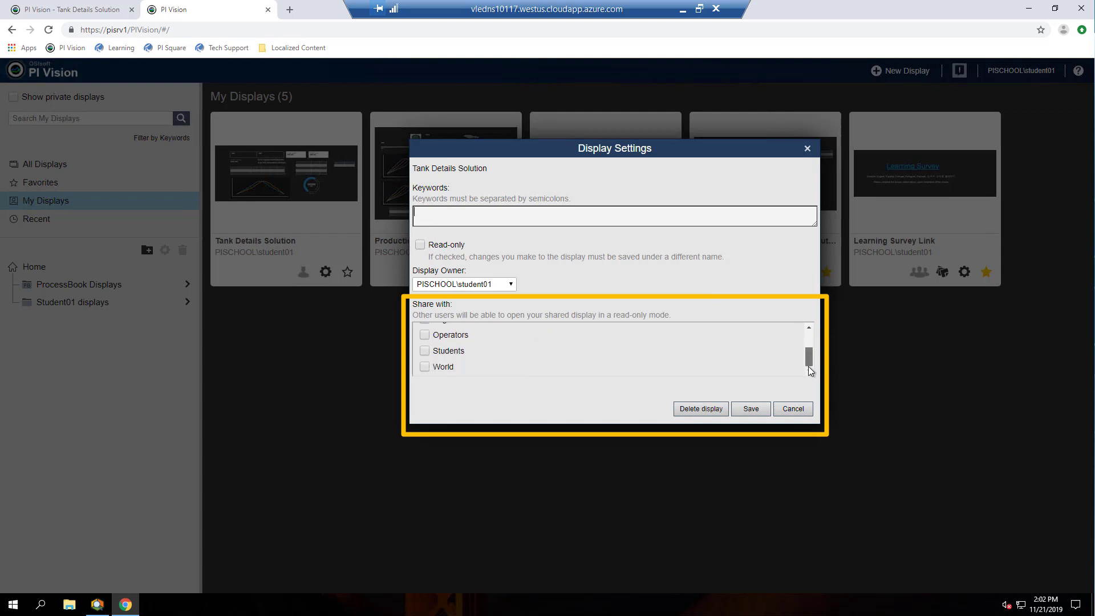
{"action": "mouse_move", "coordinate": [809, 357]}
{"action": "left_mouse_down"}
{"action": "mouse_move", "coordinate": [809, 335]}
{"action": "mouse_move", "coordinate": [814, 363]}
{"action": "left_mouse_up"}
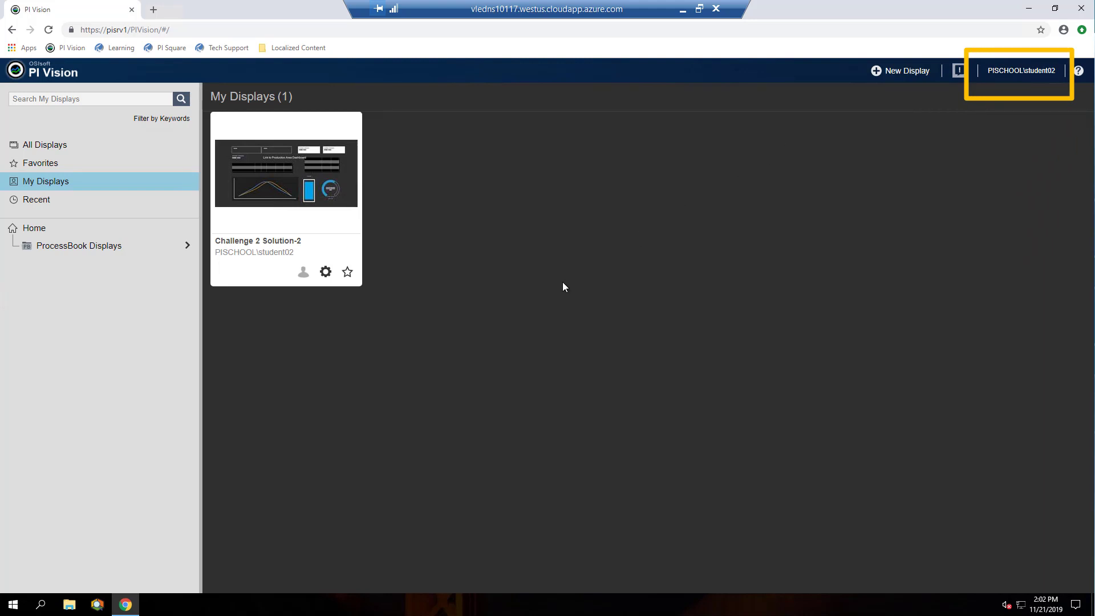
- As the other user, open Display Settings for Challenge 2 Solution-2
{"action": "left_click", "coordinate": [325, 273]}
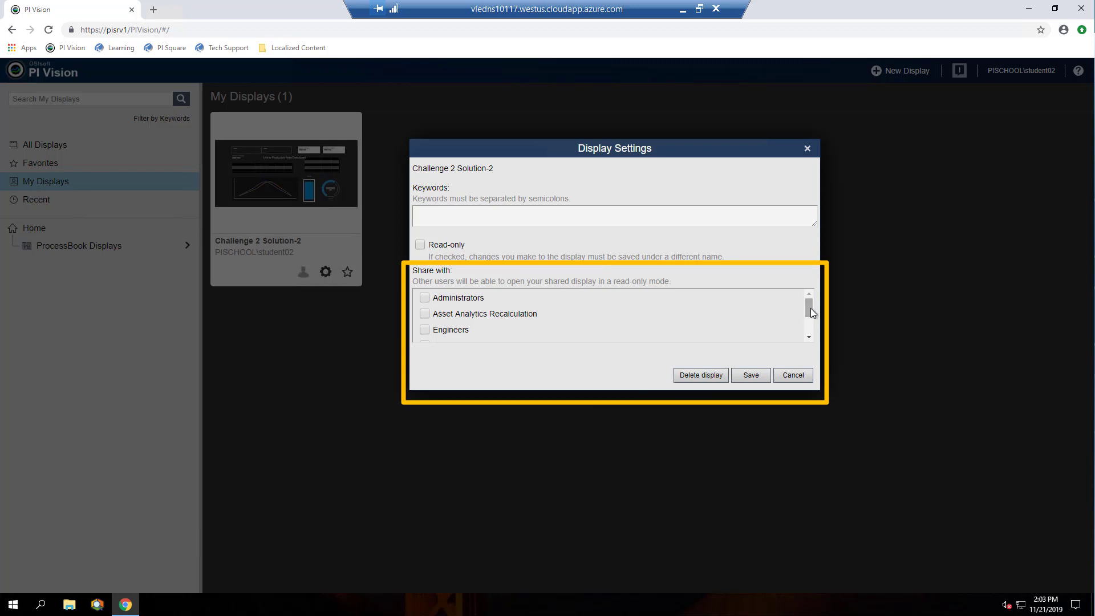
{"action": "left_click_drag", "start_coordinate": [812, 312], "coordinate": [815, 333]}
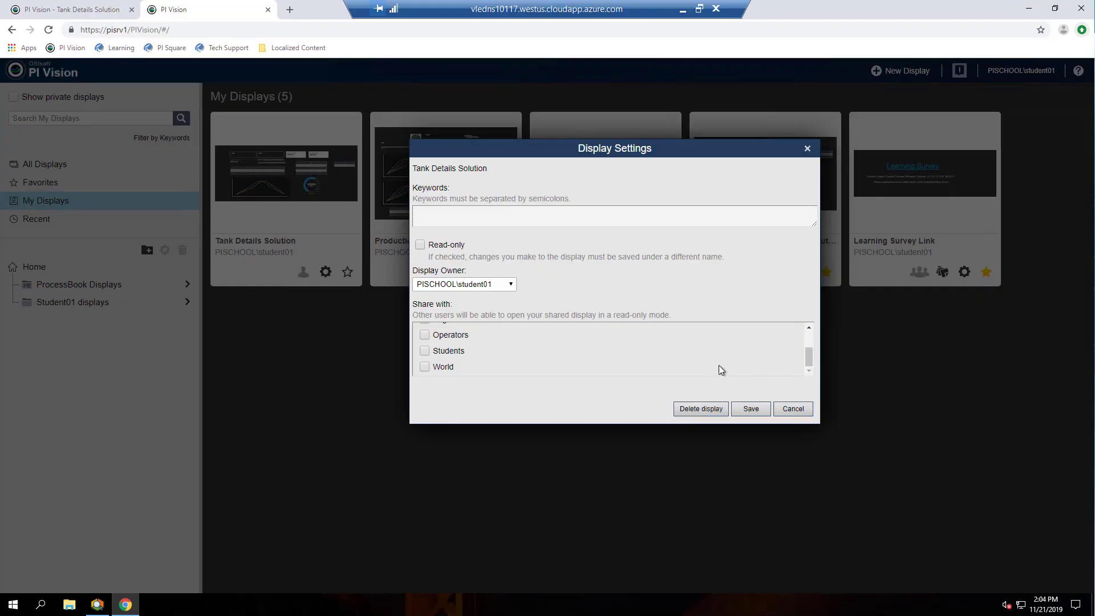
- Share Tank Details Solution with World and save the display settings
{"action": "left_click", "coordinate": [425, 367]}
{"action": "left_click", "coordinate": [759, 414]}
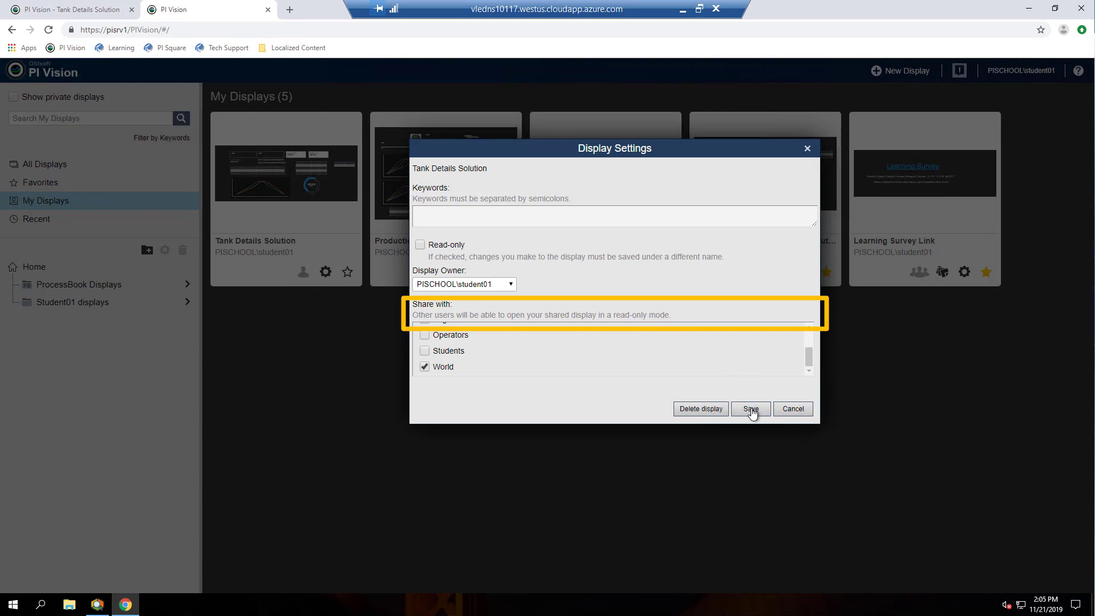
{"action": "left_click", "coordinate": [750, 409]}
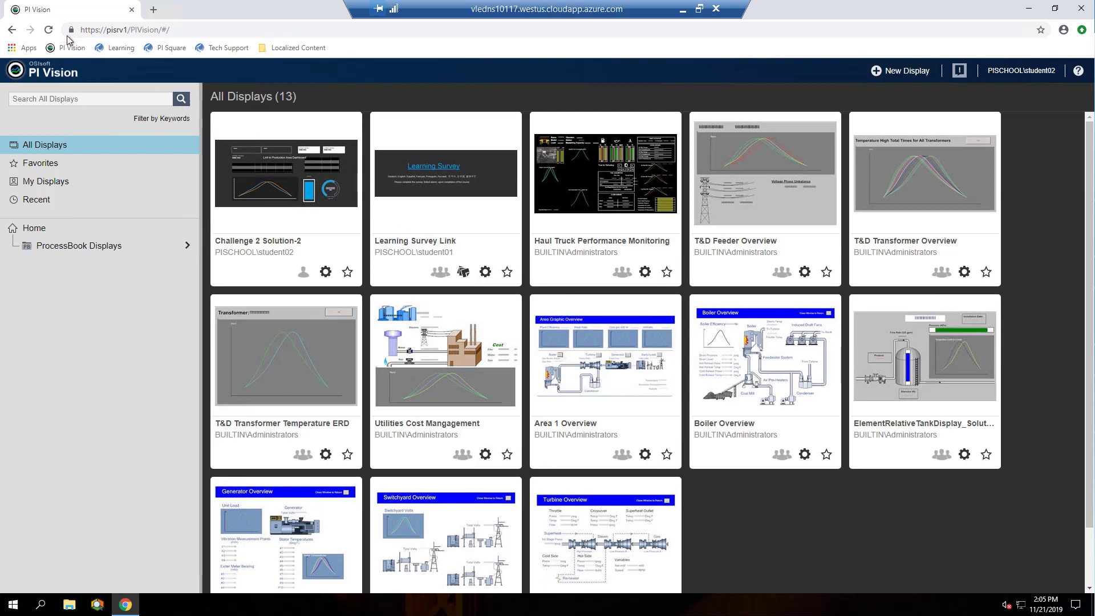
- As the other user, reload the display list and open the shared Tank Details Solution
{"action": "left_click", "coordinate": [49, 29]}
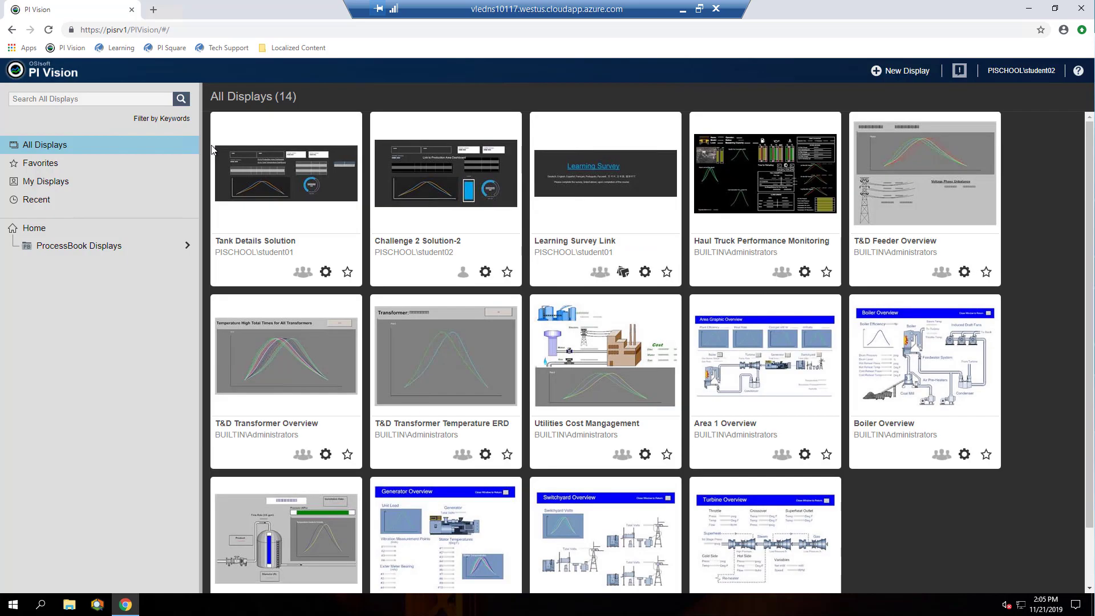
{"action": "left_click", "coordinate": [312, 227]}
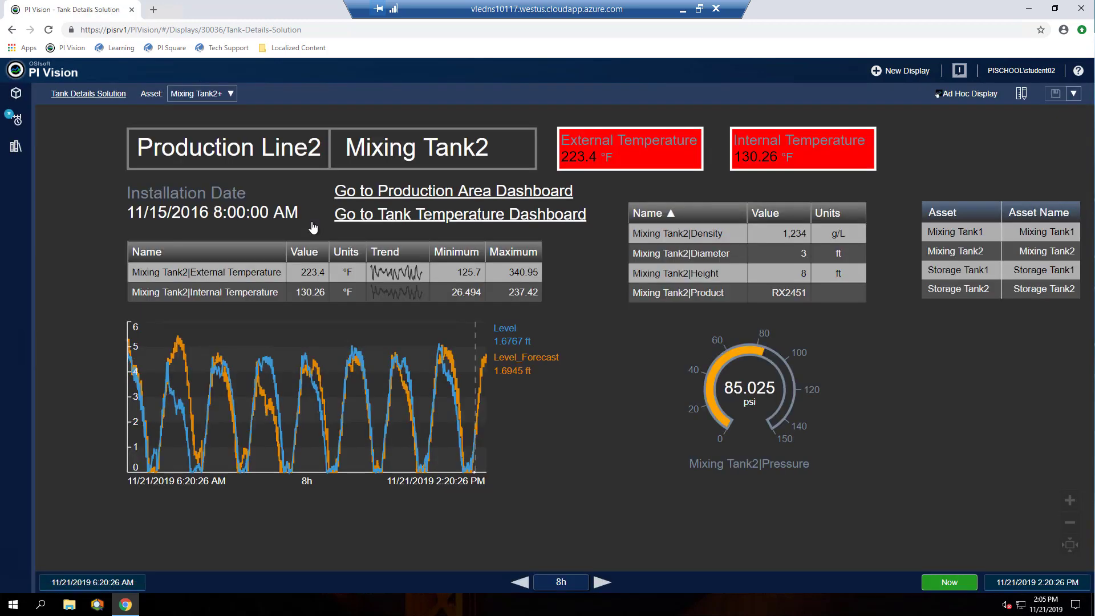
- Delete the level trend and save the edited display as student02_version
{"action": "left_click", "coordinate": [1021, 95]}
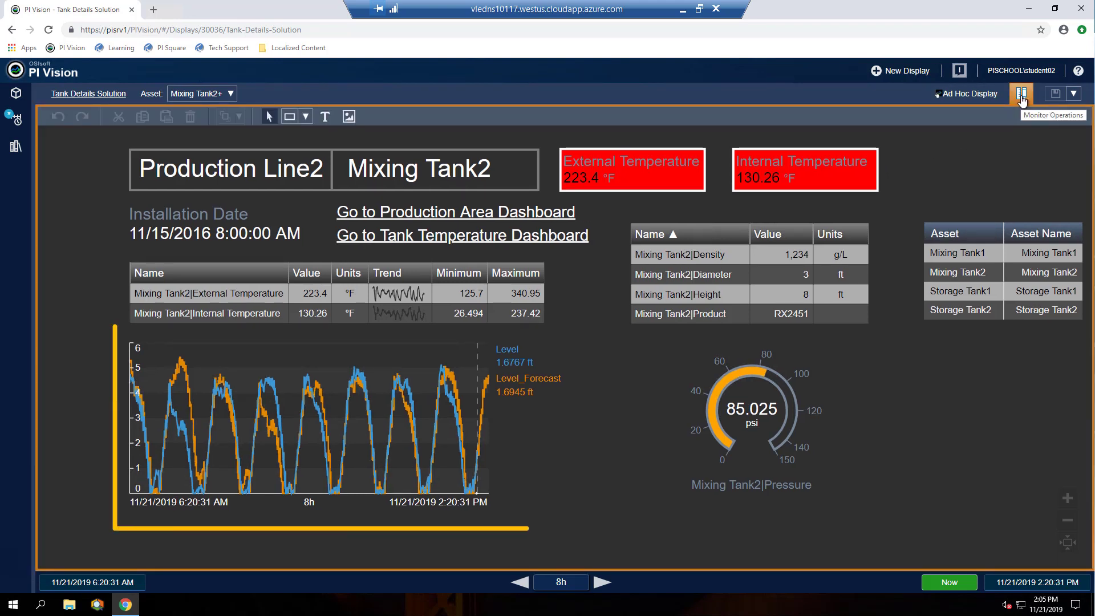
{"action": "left_click", "coordinate": [421, 387]}
{"action": "key", "text": "Delete"}
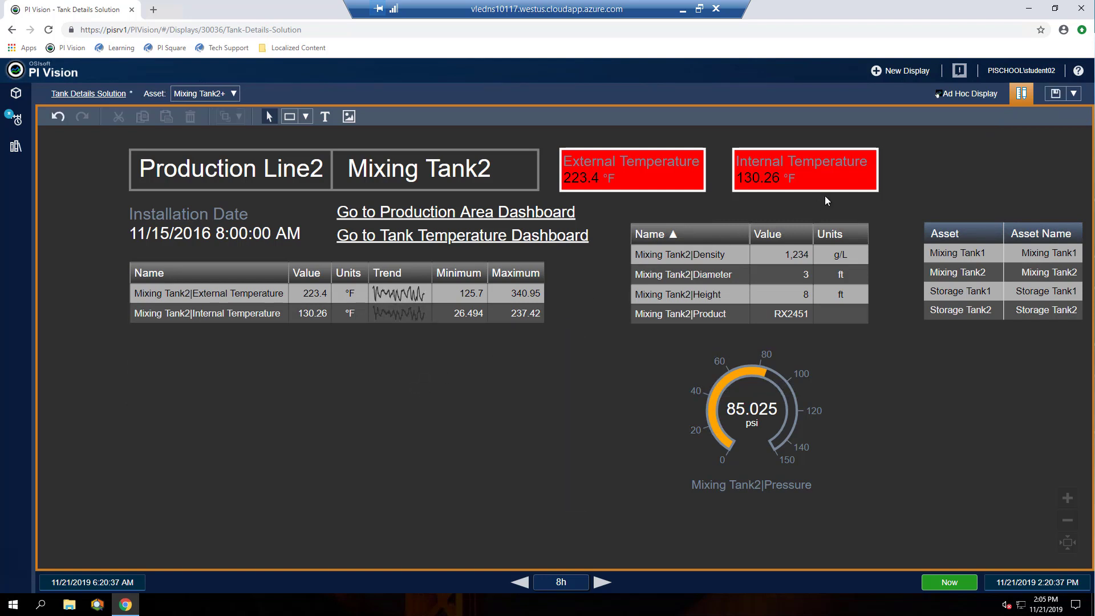
{"action": "left_click", "coordinate": [1055, 94]}
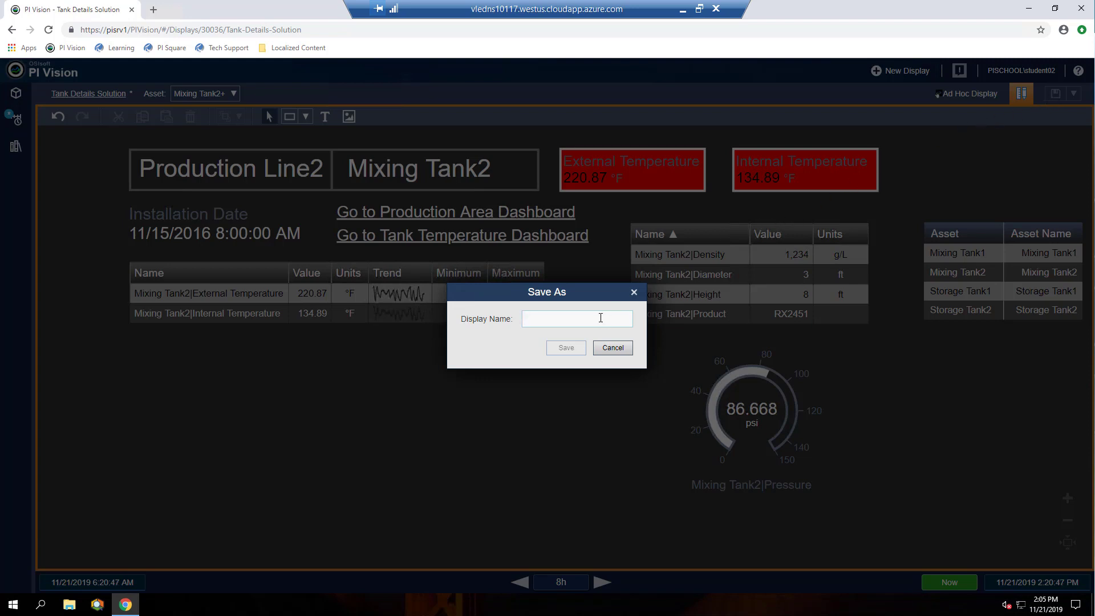
{"action": "type", "text": "s"}
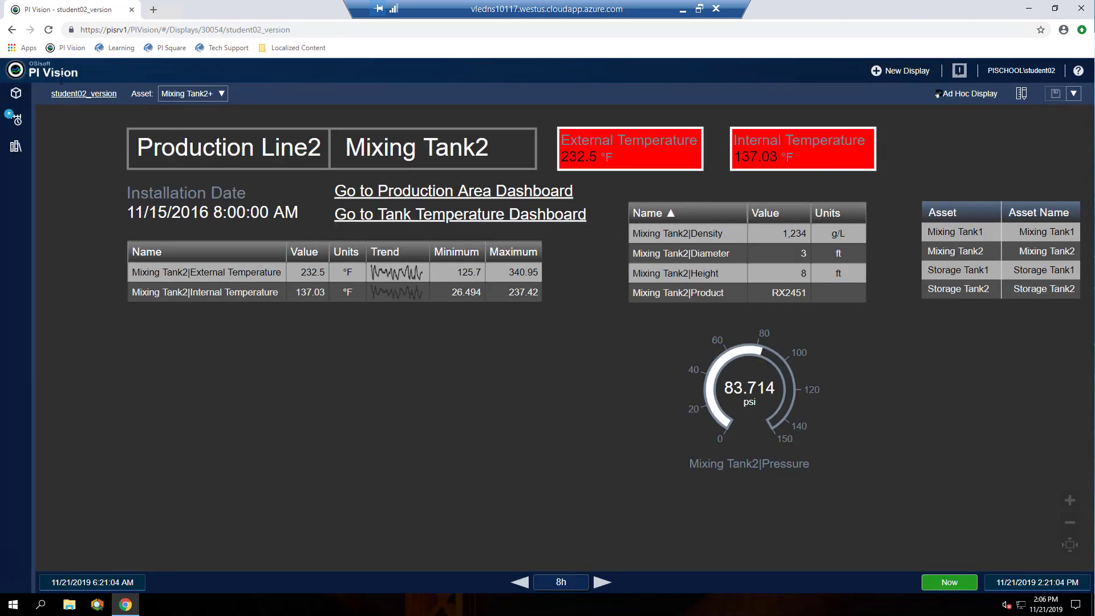
- Go back to the PI Vision home page showing all sixteen displays
{"action": "left_click", "coordinate": [18, 69]}
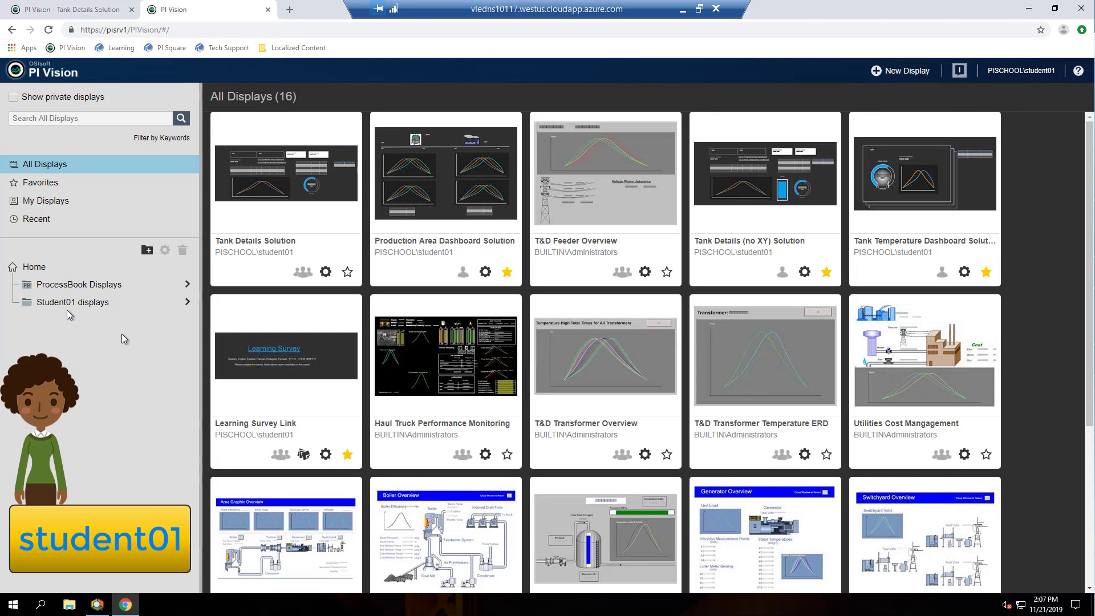
- Add World to the Student01 displays folder's read permissions and save
{"action": "left_click", "coordinate": [125, 303]}
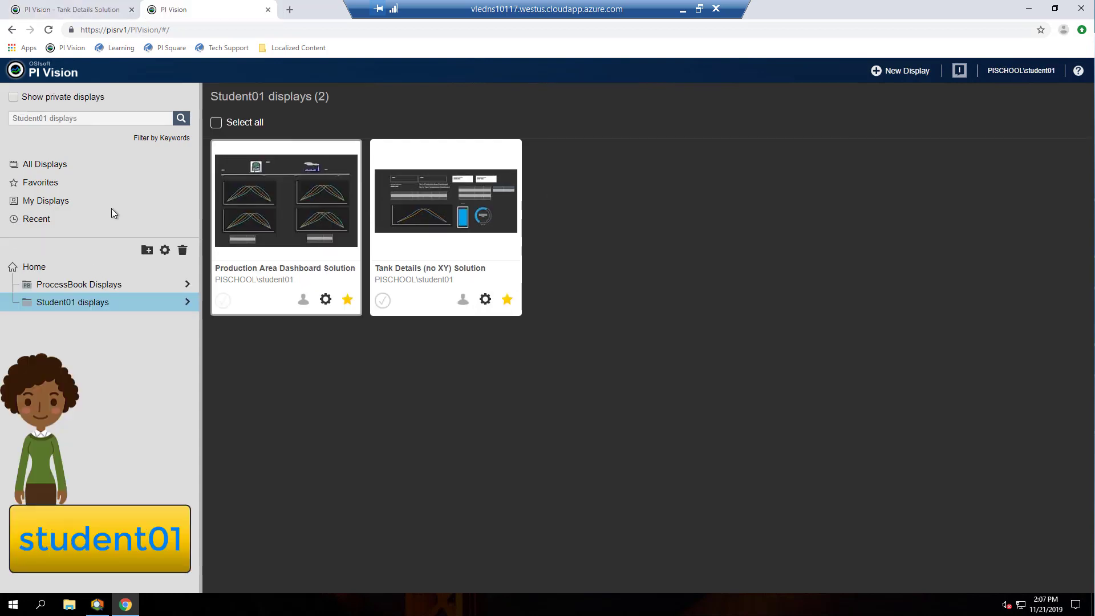
{"action": "left_click", "coordinate": [164, 254]}
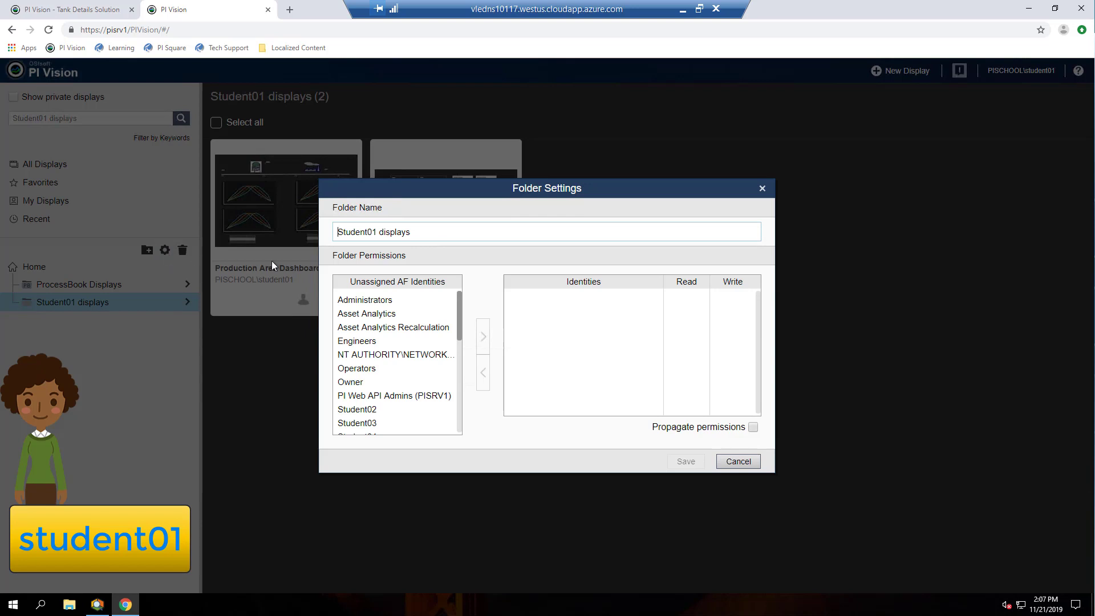
{"action": "left_click_drag", "start_coordinate": [460, 328], "coordinate": [458, 434]}
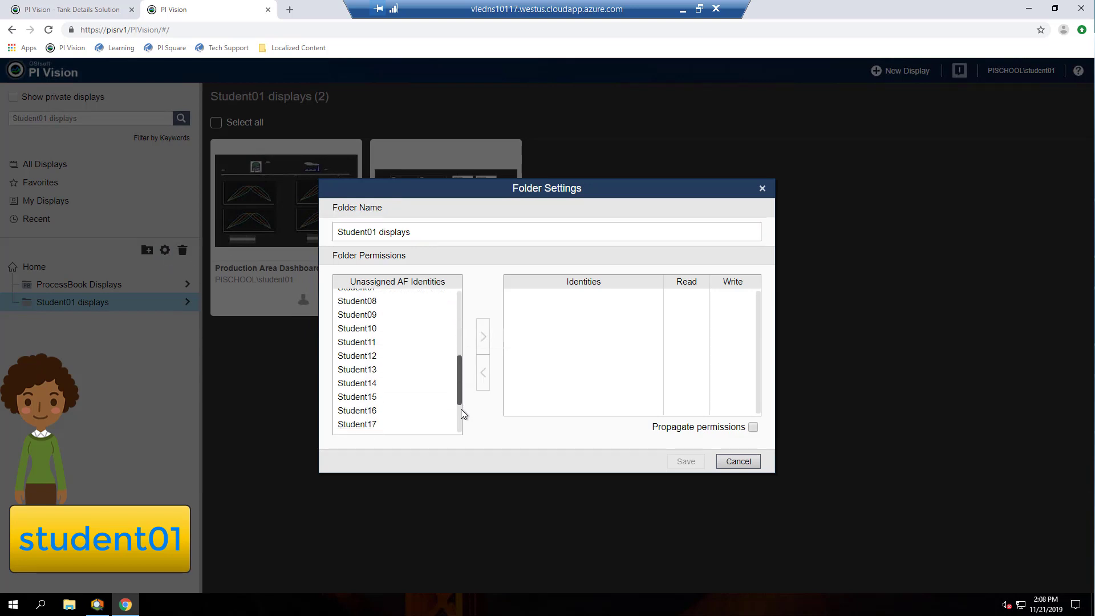
{"action": "left_click", "coordinate": [383, 428]}
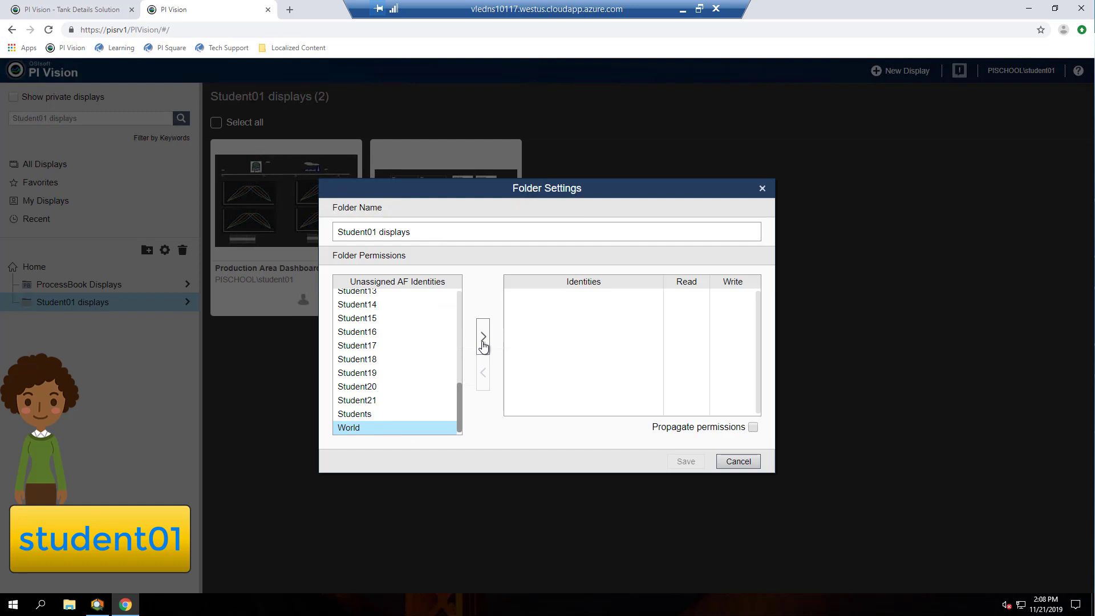
{"action": "left_click", "coordinate": [482, 343]}
{"action": "left_click", "coordinate": [692, 466]}
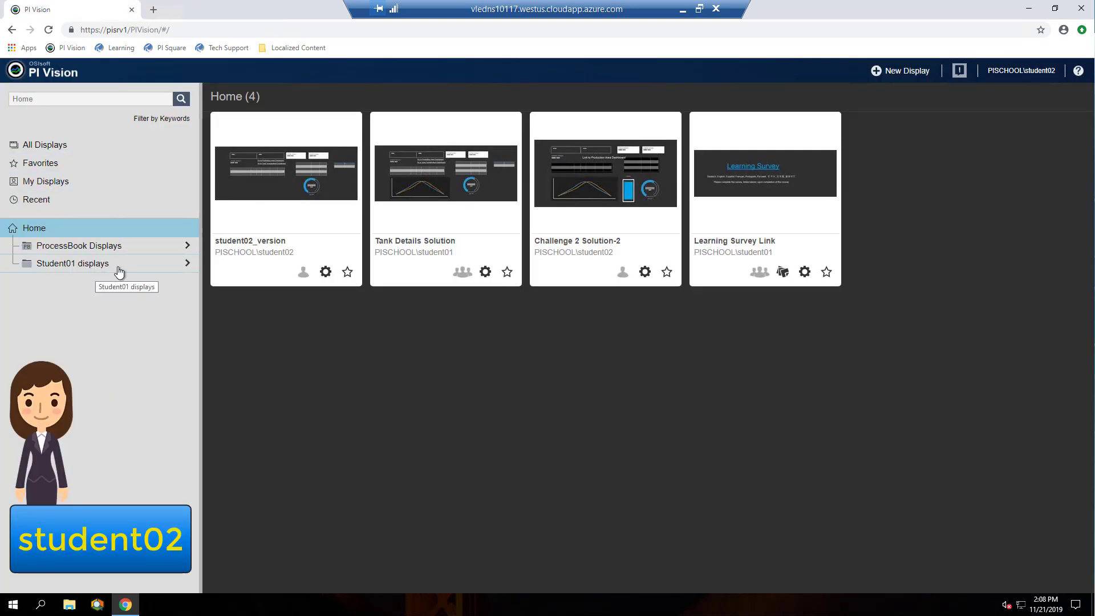
- Open the Student01 displays folder from the sidebar to list its two displays
{"action": "left_click", "coordinate": [138, 272]}
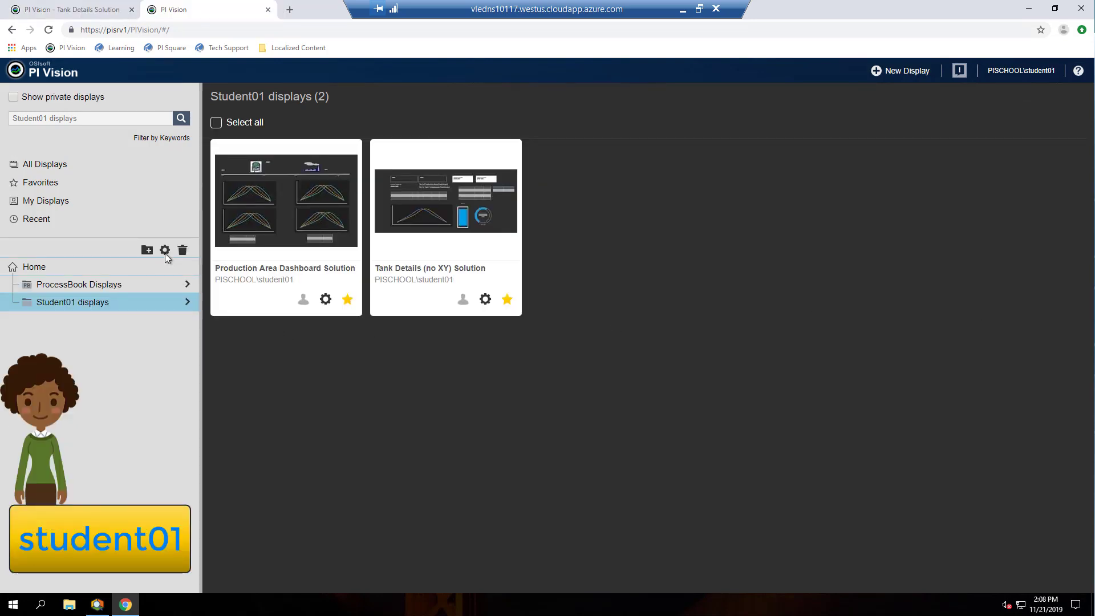
- Propagate the Student01 displays folder's World read permission to its displays
{"action": "left_click", "coordinate": [165, 250]}
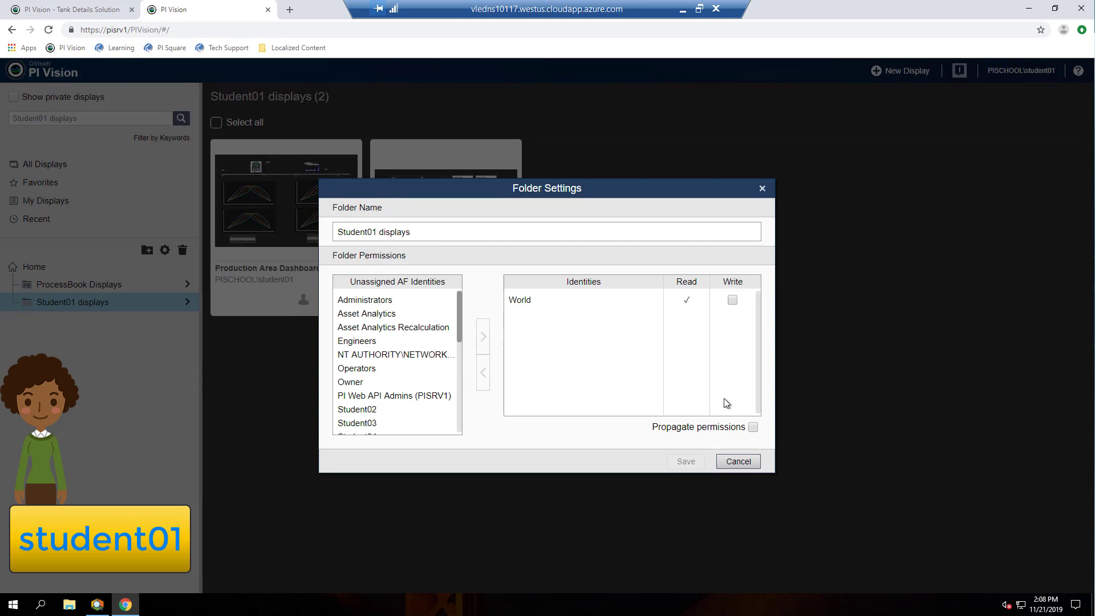
{"action": "left_click", "coordinate": [753, 427]}
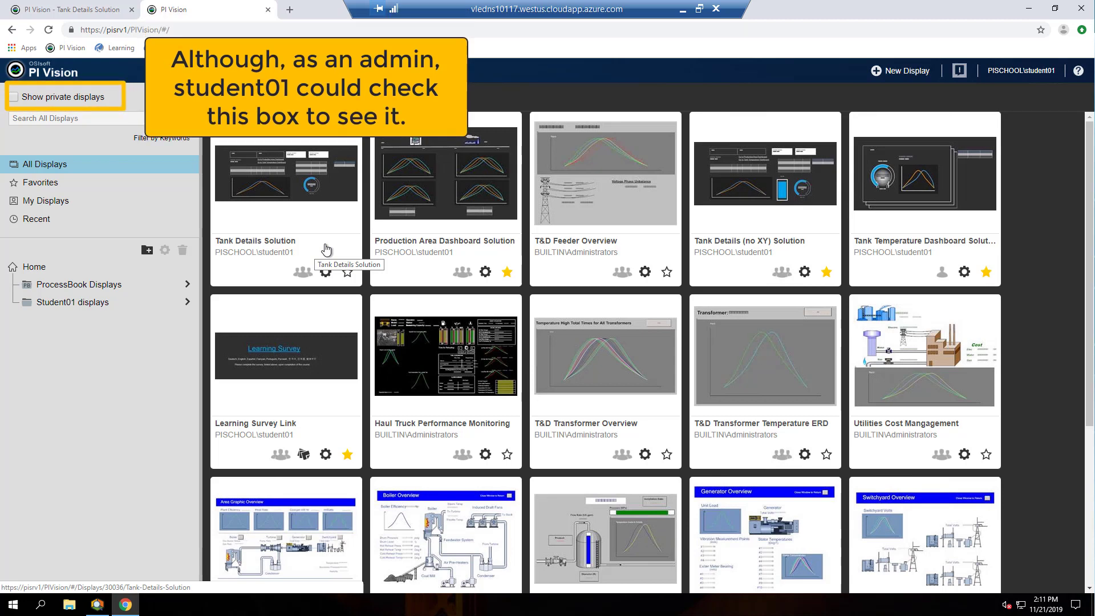
- Make Student02 the display owner of Tank Details Solution and save
{"action": "left_click", "coordinate": [326, 273]}
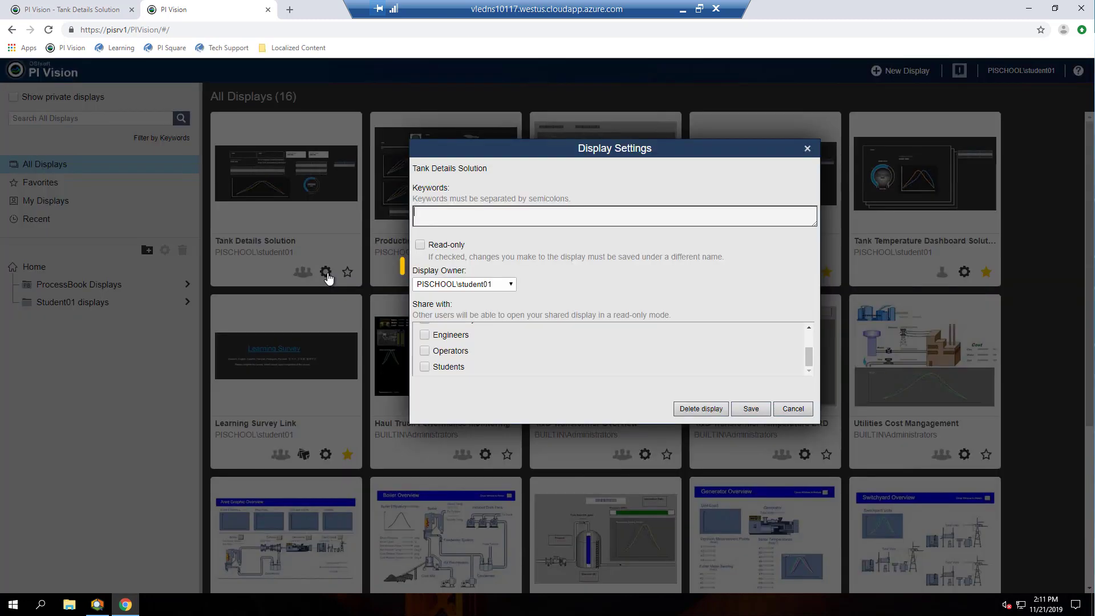
{"action": "left_click", "coordinate": [496, 288]}
{"action": "left_click", "coordinate": [498, 315]}
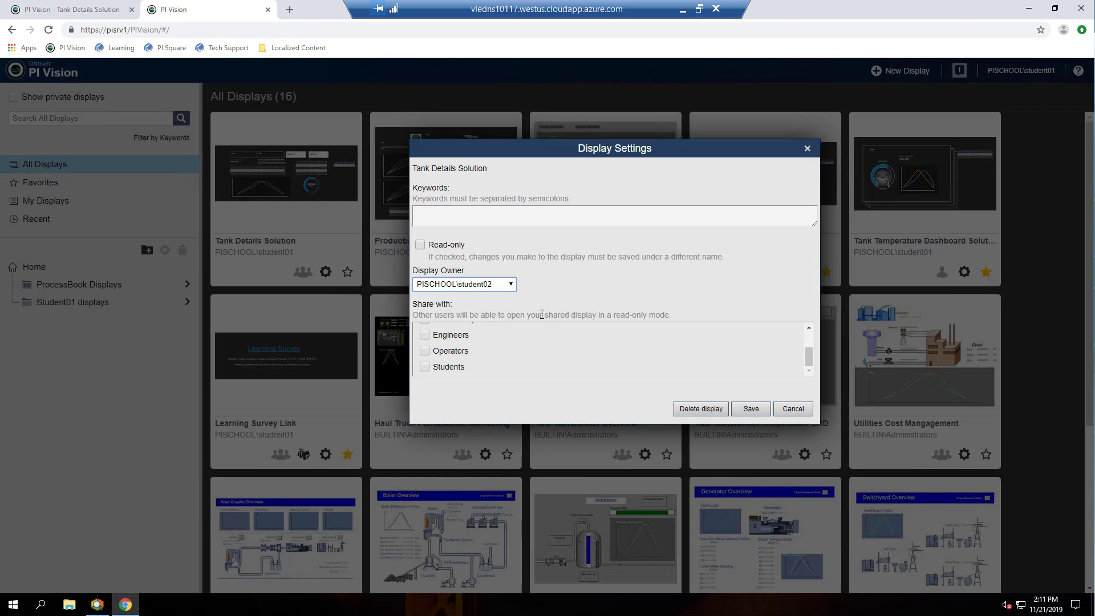
{"action": "left_click", "coordinate": [750, 409]}
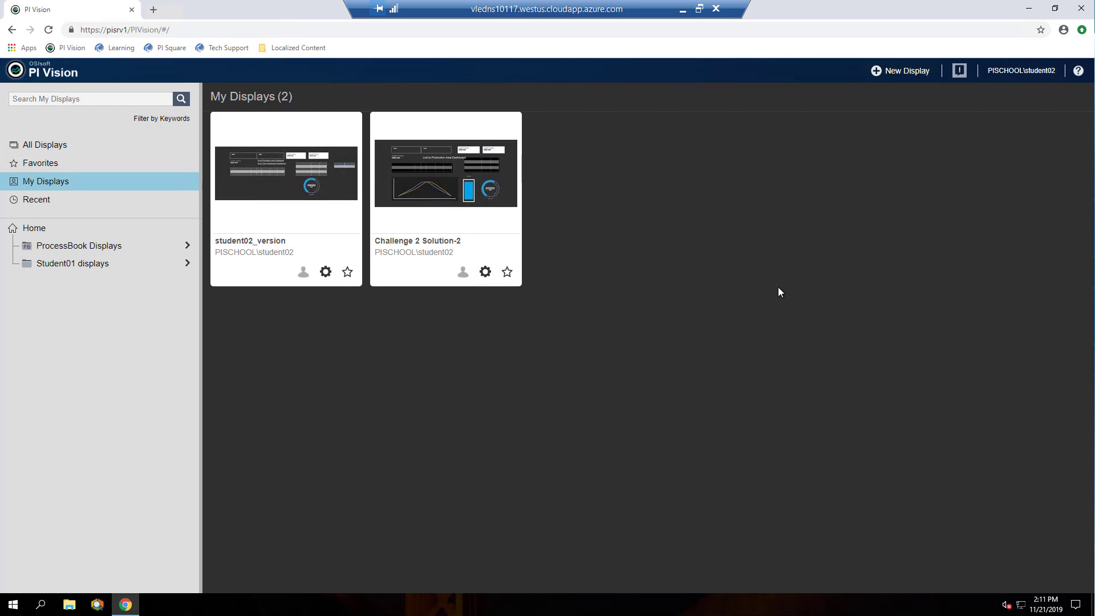
- Reopen Tank Details Solution, delete its Density, Diameter, Height, Product table, and save it
{"action": "left_click", "coordinate": [50, 31]}
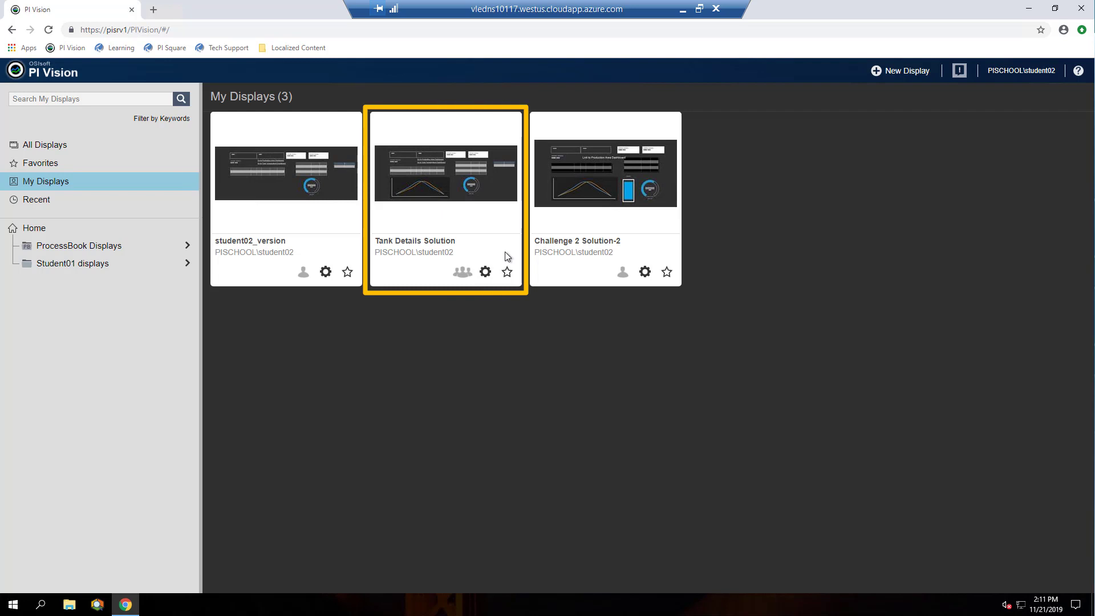
{"action": "left_click", "coordinate": [505, 253]}
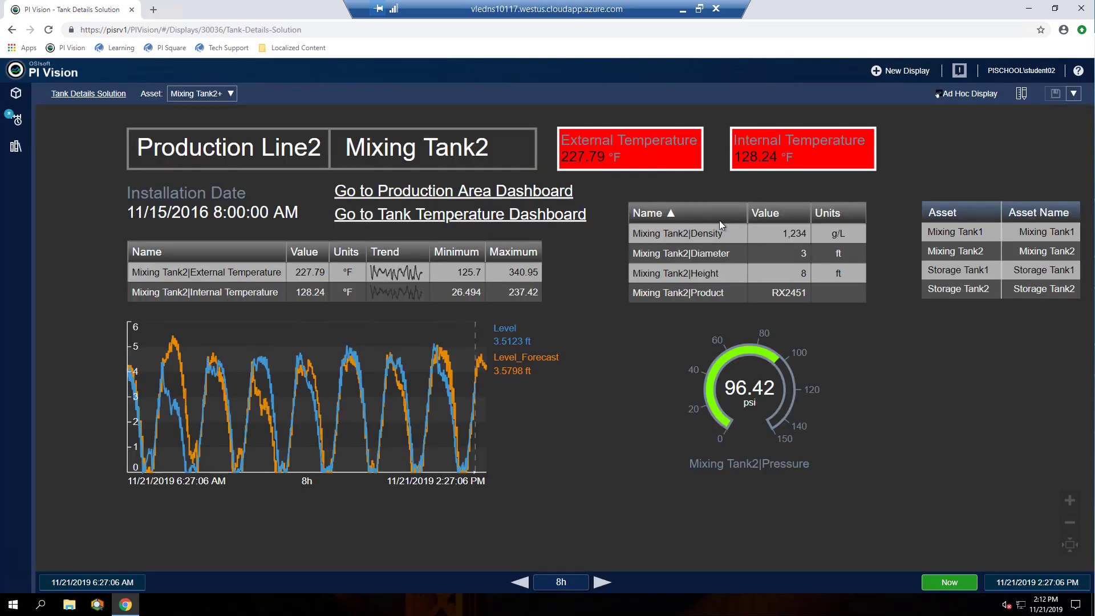
{"action": "left_click", "coordinate": [1021, 94]}
{"action": "left_click", "coordinate": [734, 266]}
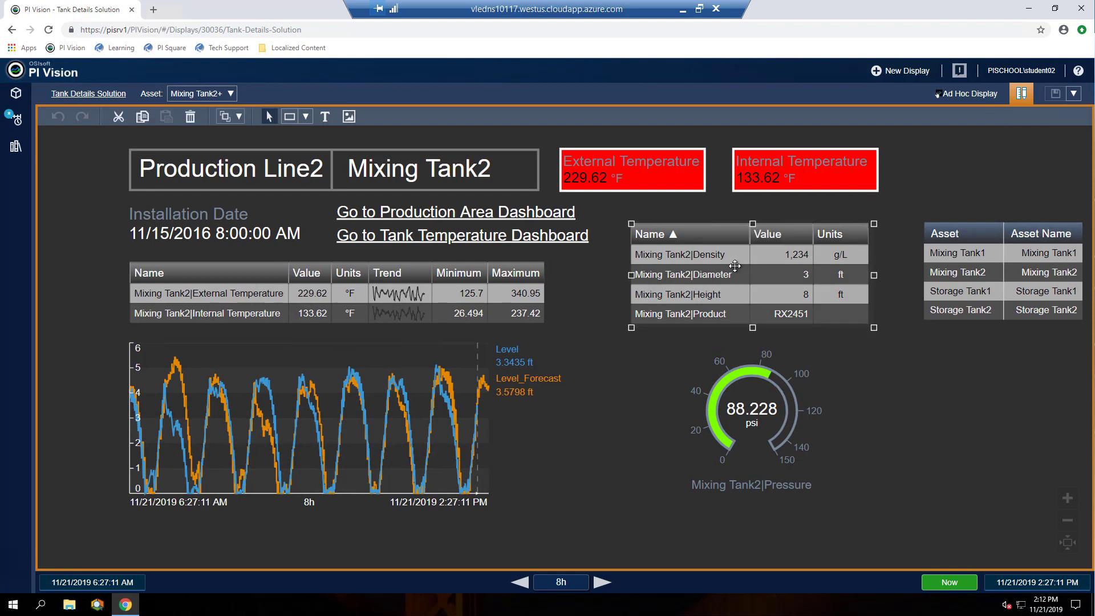
{"action": "key", "text": "Delete"}
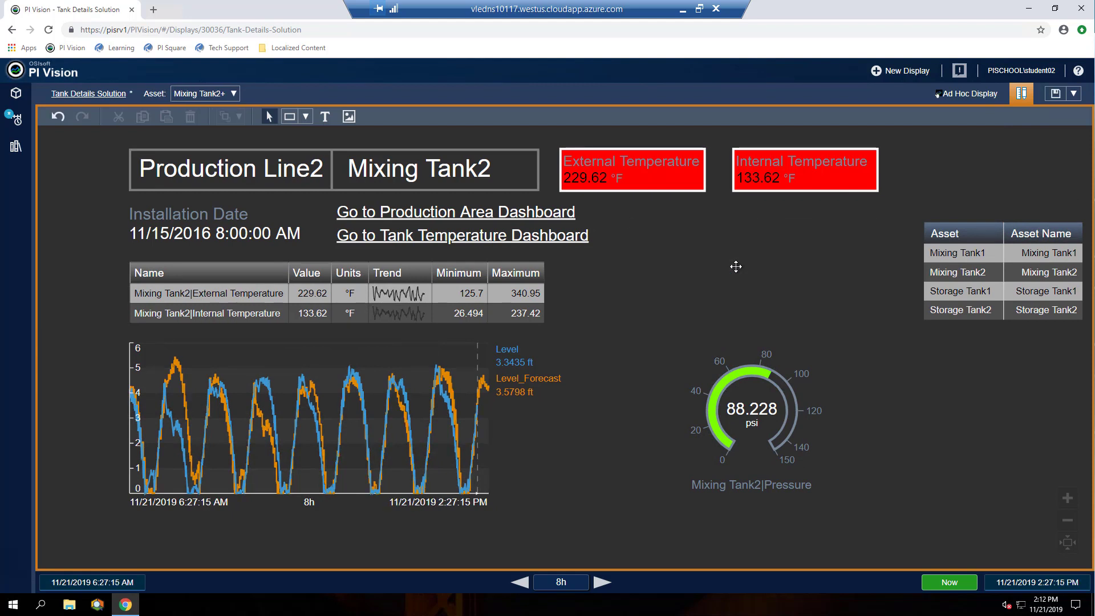
{"action": "left_click", "coordinate": [1057, 96]}
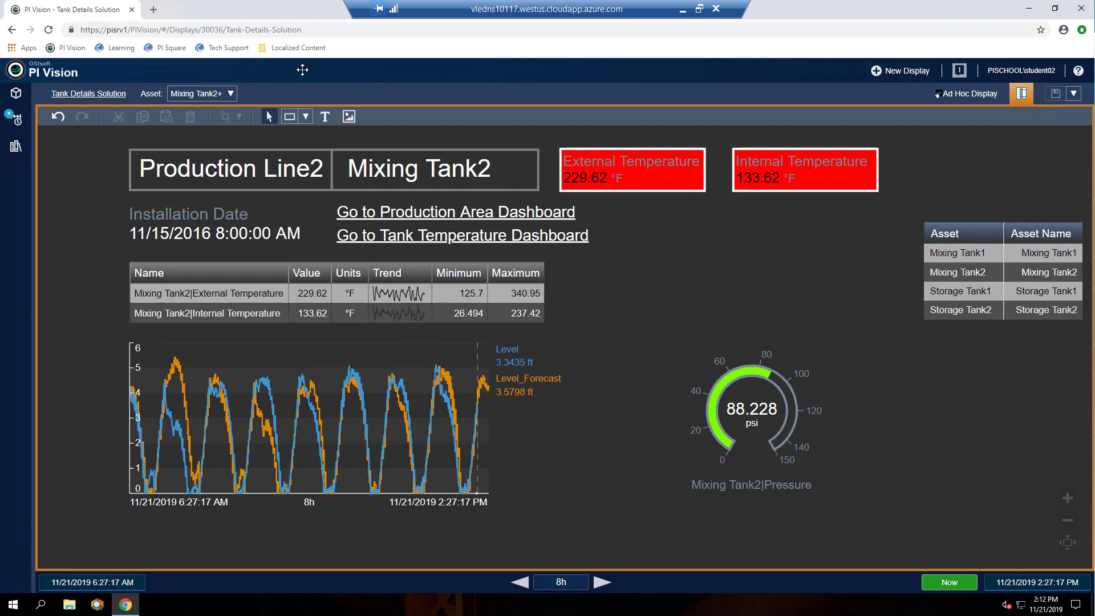
- Return to the displays list and bring up Tank Details Solution's settings
{"action": "left_click", "coordinate": [49, 74]}
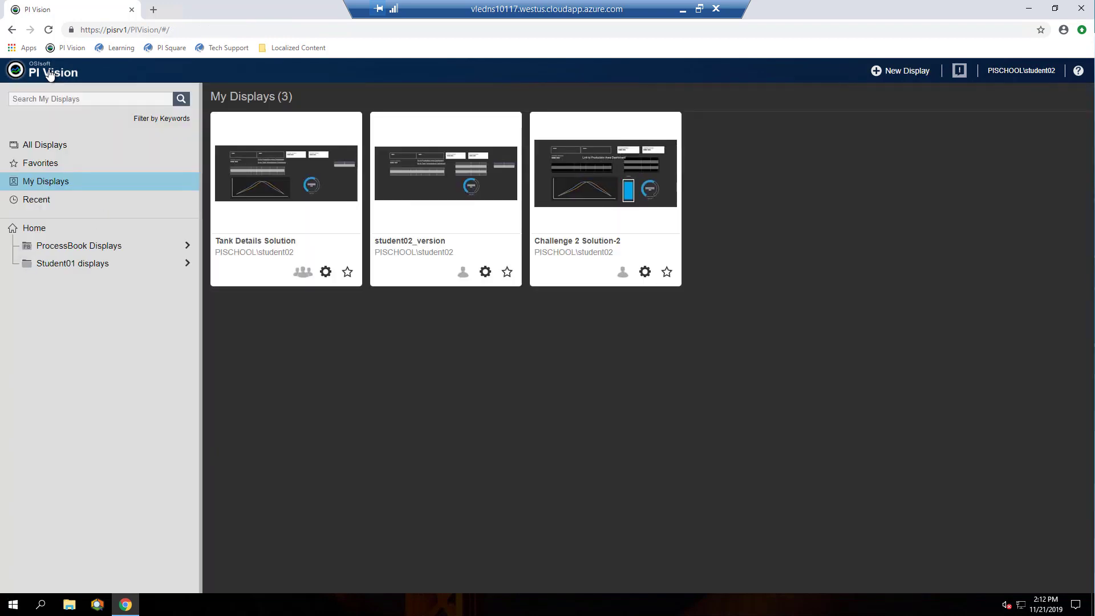
{"action": "left_click", "coordinate": [326, 272]}
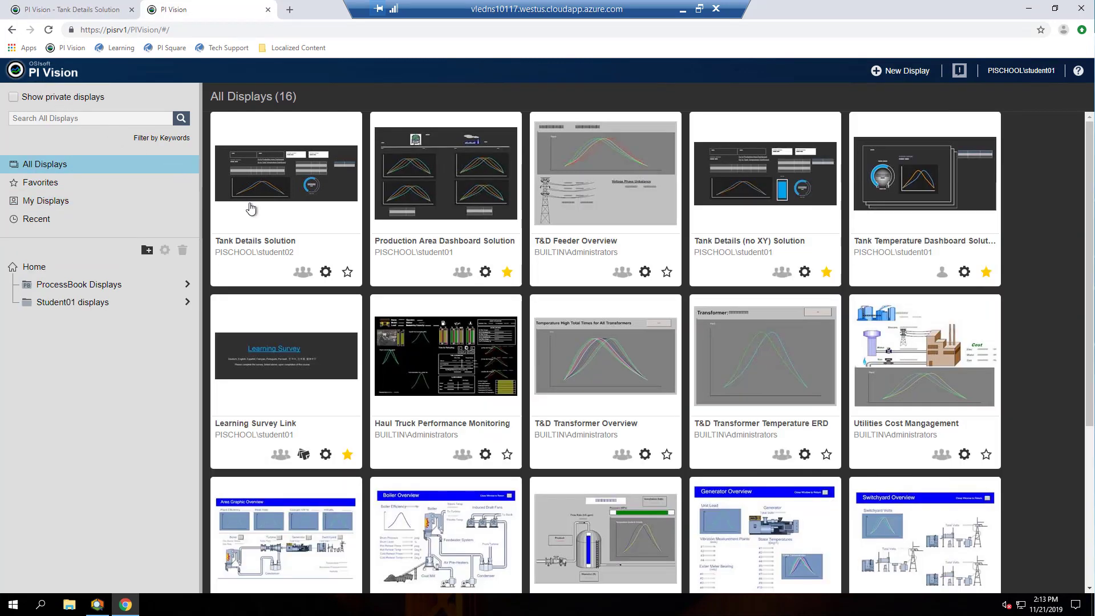
- Give Tank Details Solution the keywords 'mixingtank; overview' and save its settings
{"action": "left_click", "coordinate": [326, 272]}
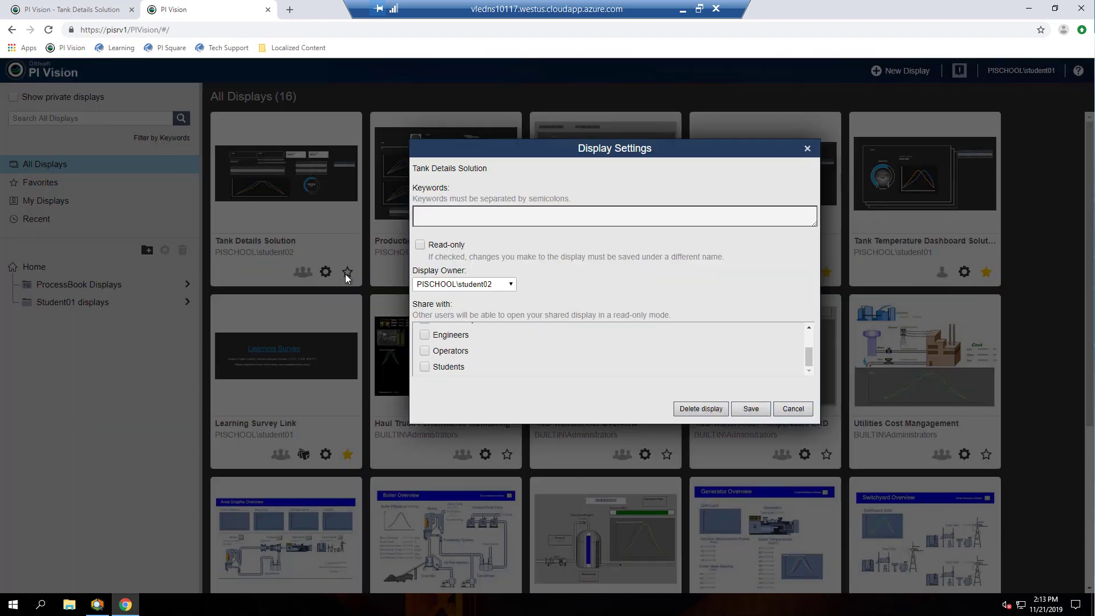
{"action": "type", "text": "mi"}
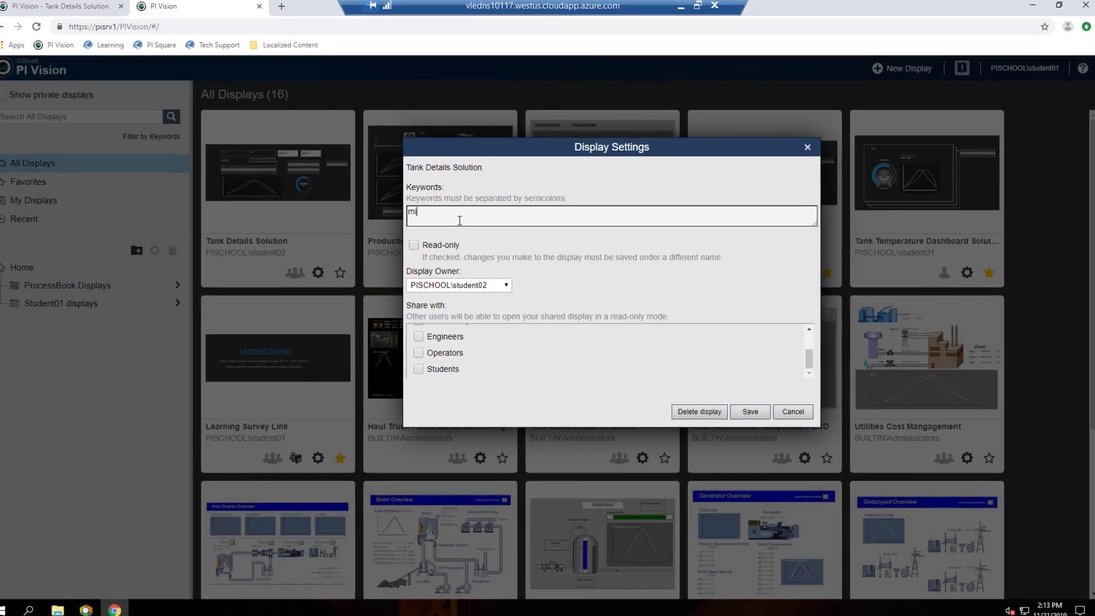
{"action": "type", "text": "xingtank"}
{"action": "type", "text": "; "}
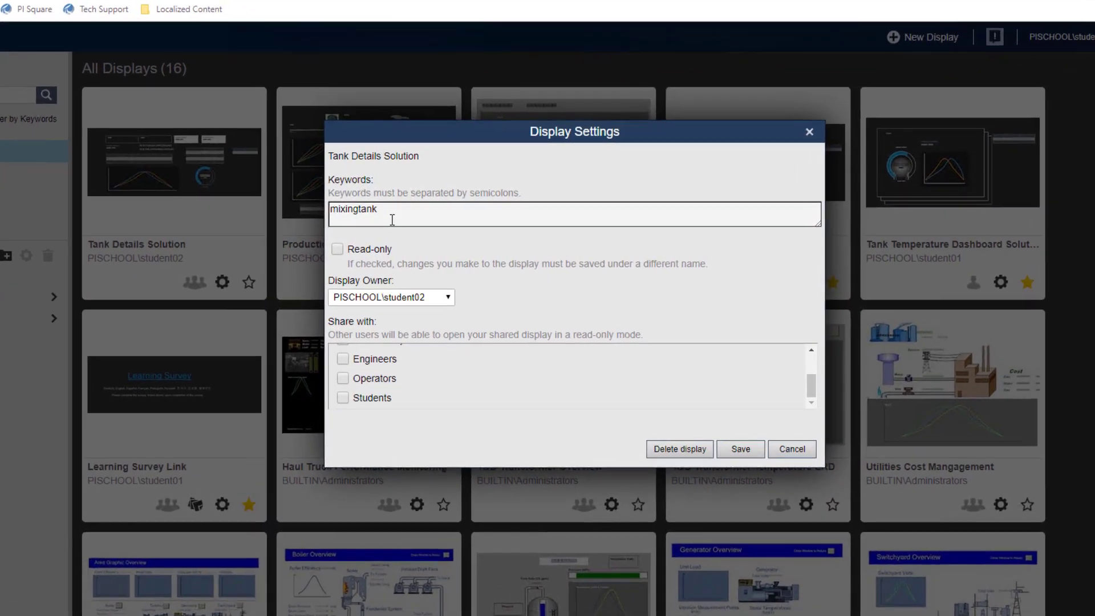
{"action": "type", "text": "o"}
{"action": "type", "text": "ver"}
{"action": "type", "text": "view;"}
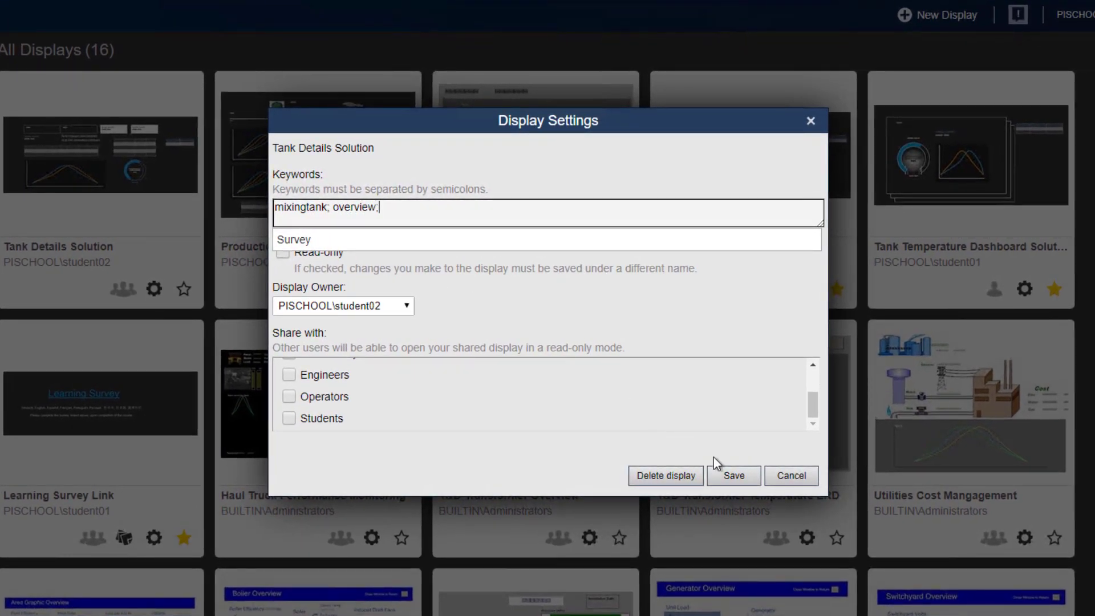
{"action": "left_click", "coordinate": [733, 478]}
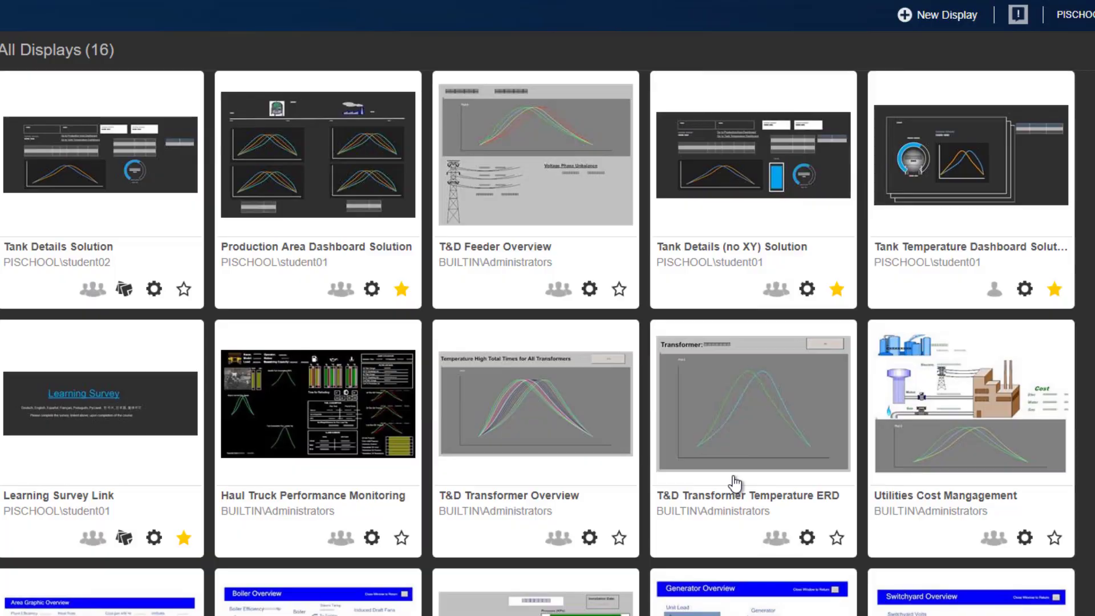